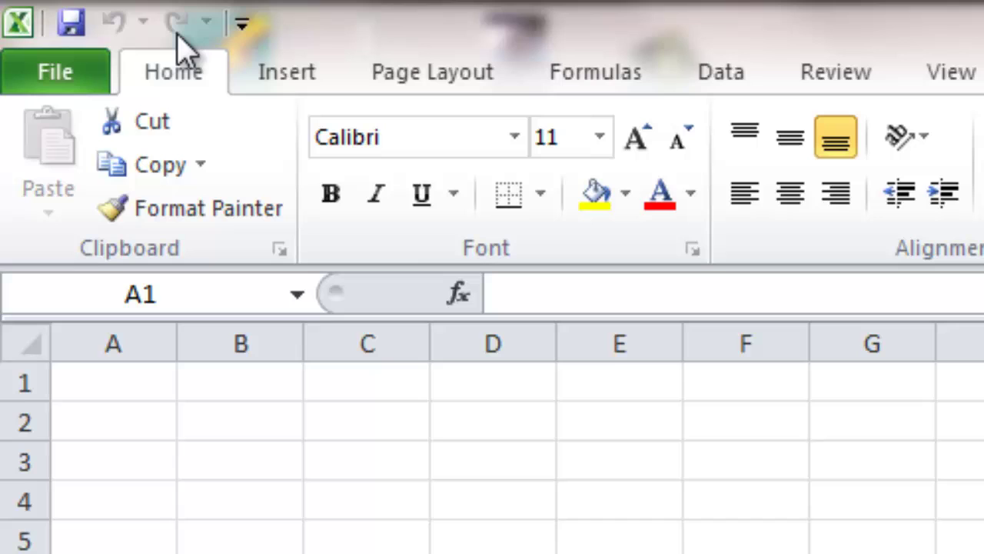
Add Sort Ascending and Sort Descending to the Quick Access Toolbar and remove Save from it
click(242, 27)
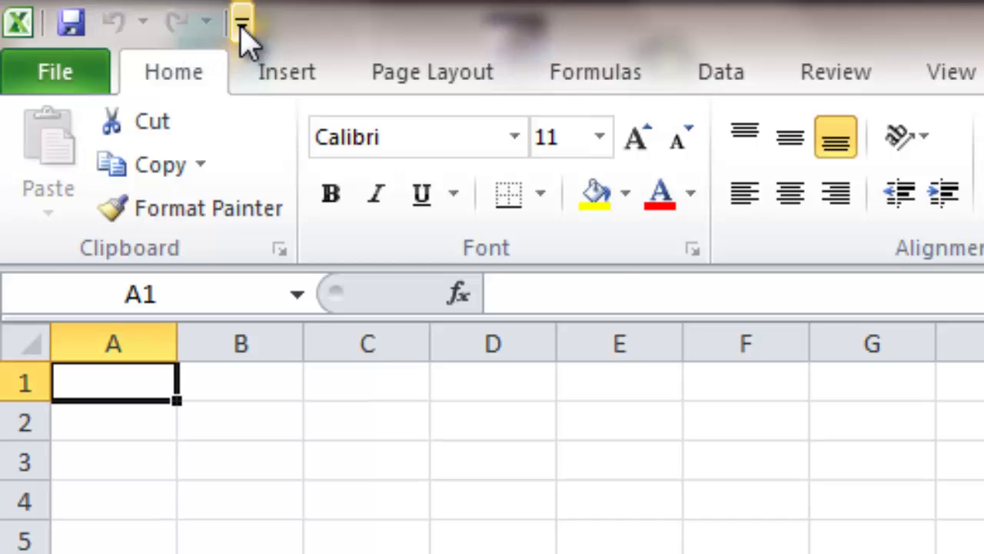
click(241, 27)
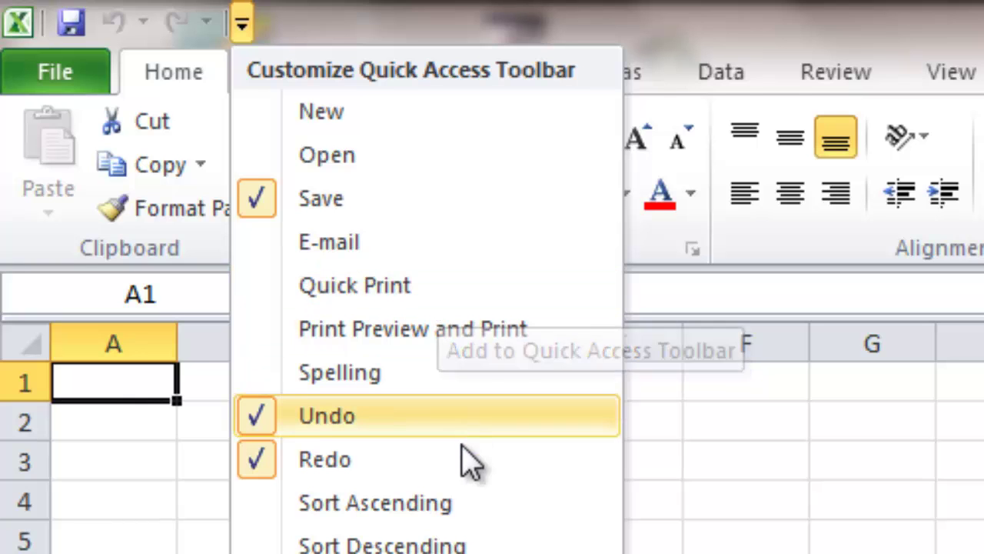
click(448, 500)
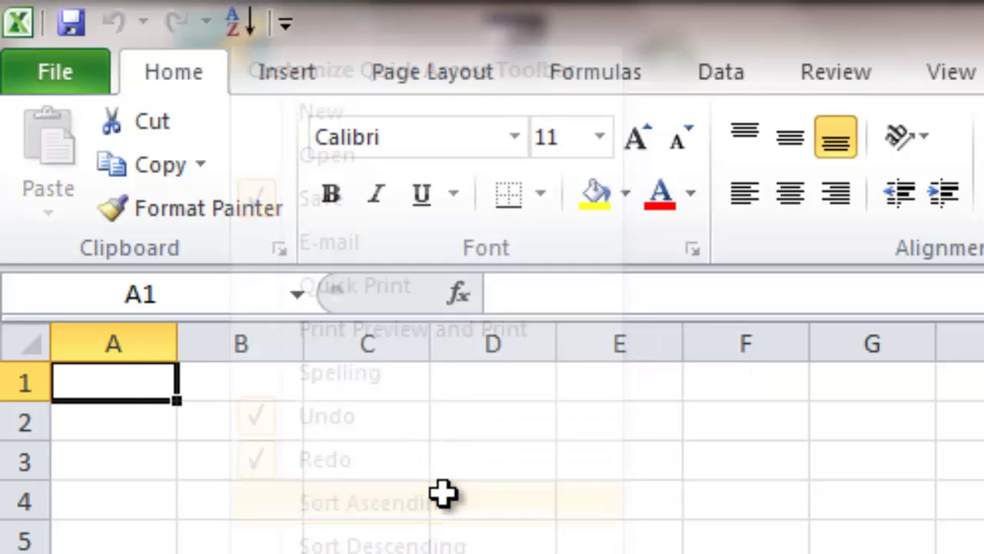
click(285, 24)
click(384, 542)
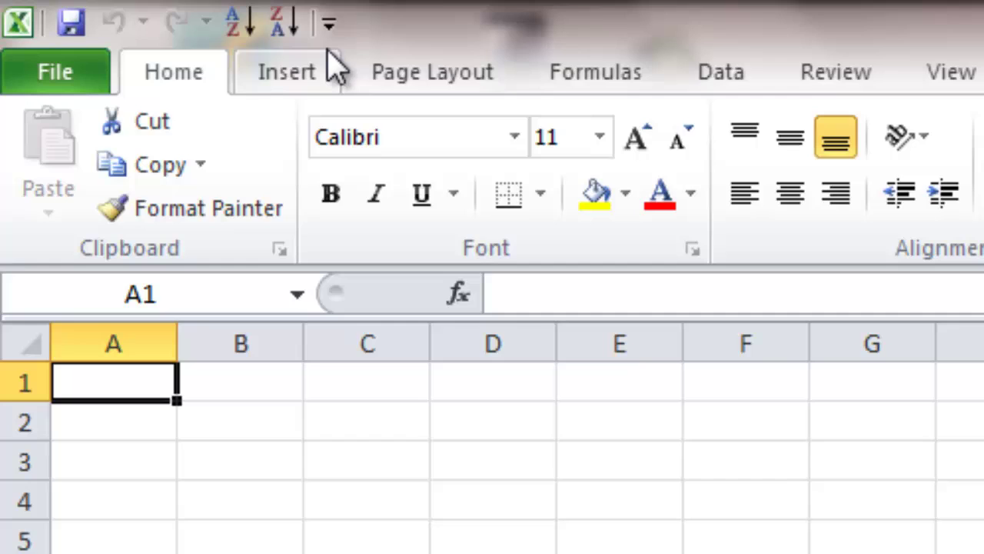
click(329, 23)
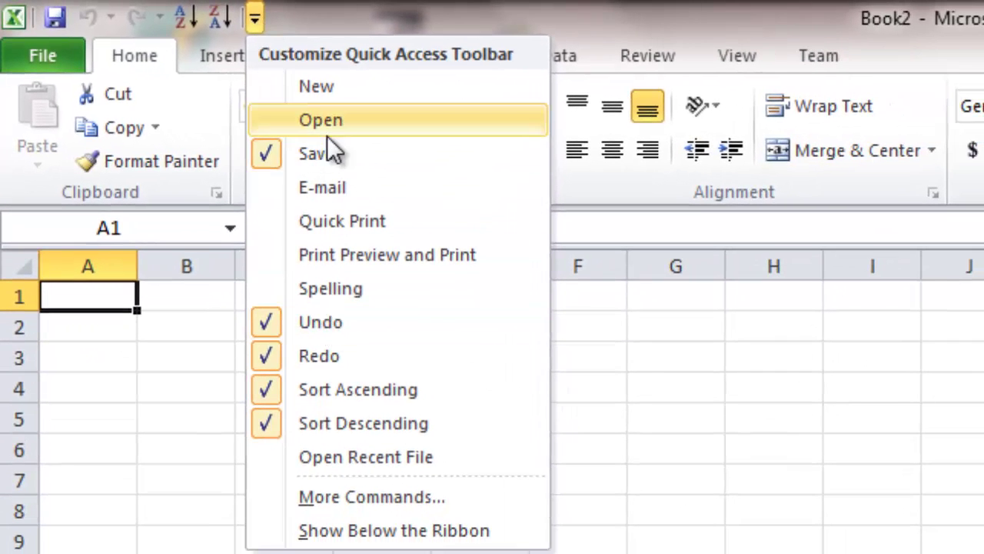
click(327, 156)
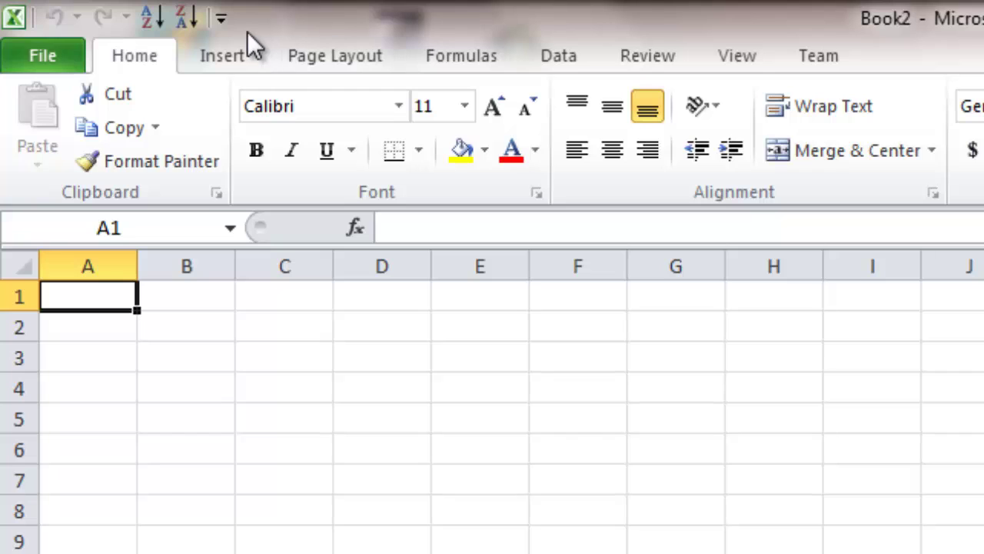
Open the full Quick Access Toolbar customization and add the plain Paste and Copy commands from Popular Commands
click(222, 19)
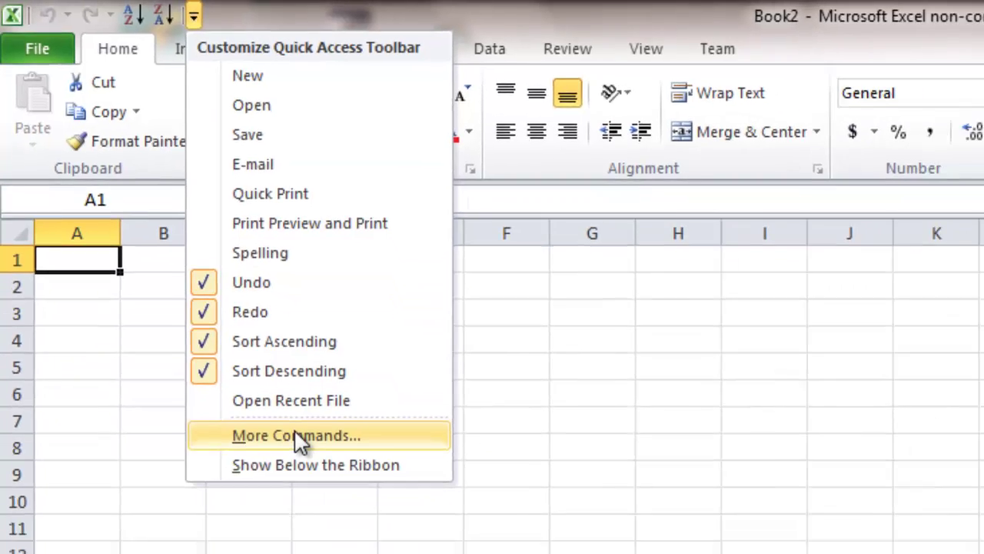
click(336, 494)
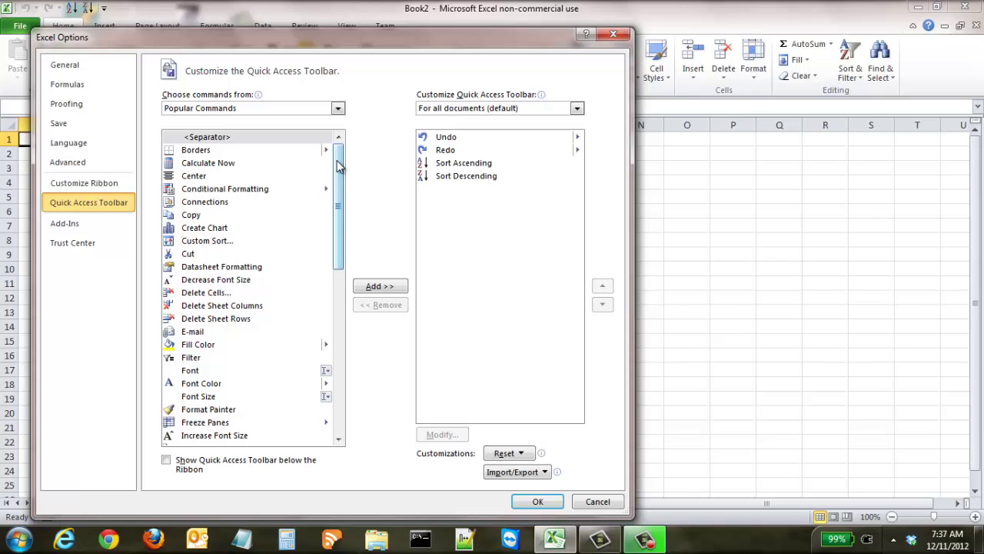
drag(337, 166, 342, 340)
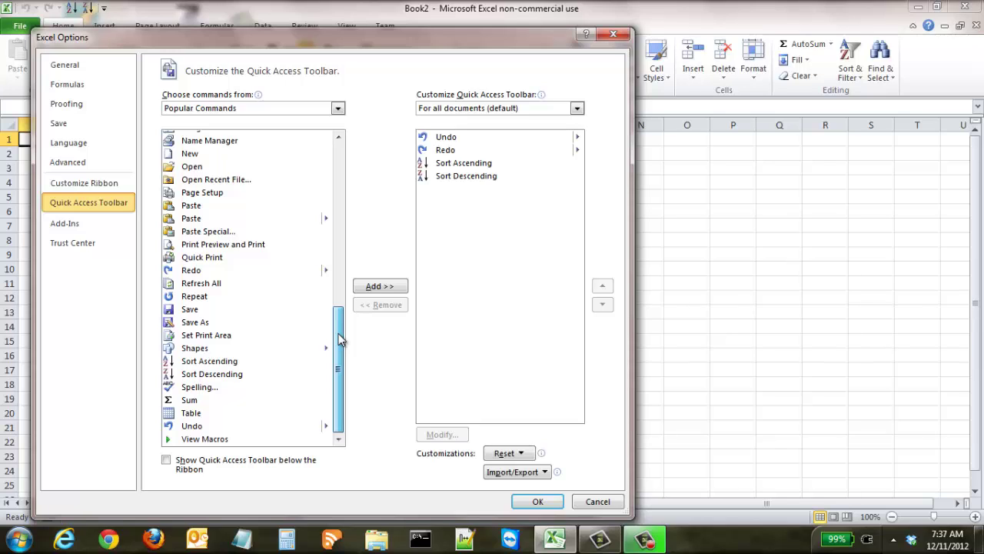
click(227, 206)
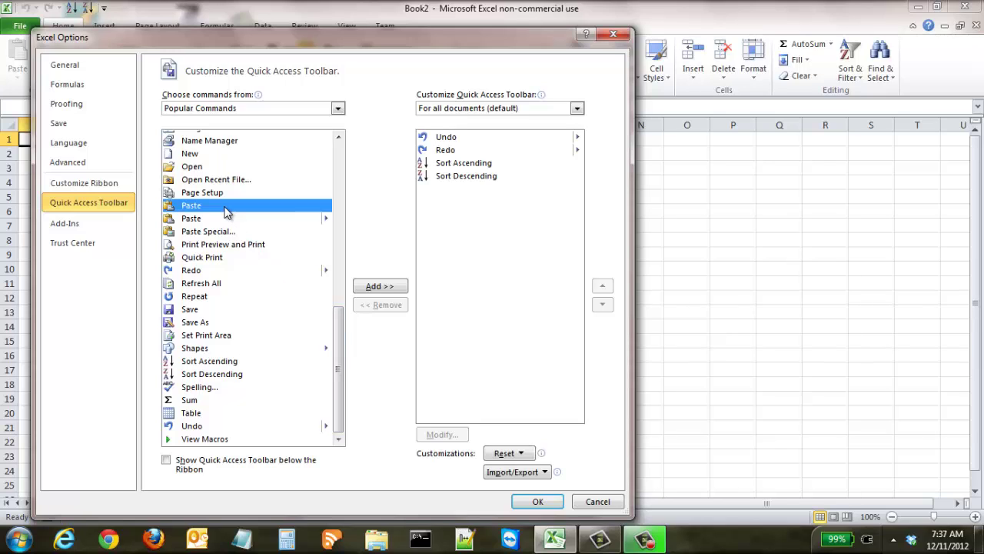
click(375, 287)
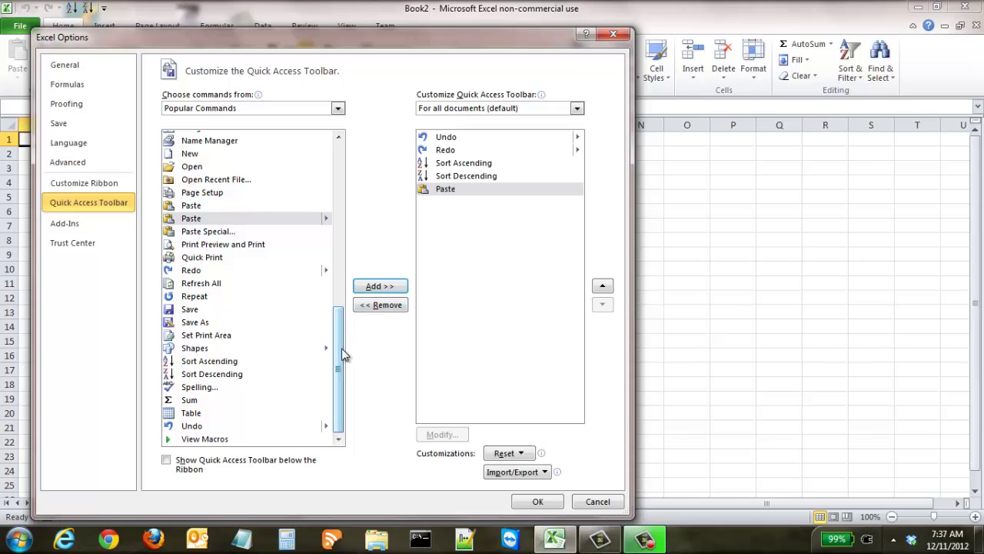
drag(339, 351, 340, 203)
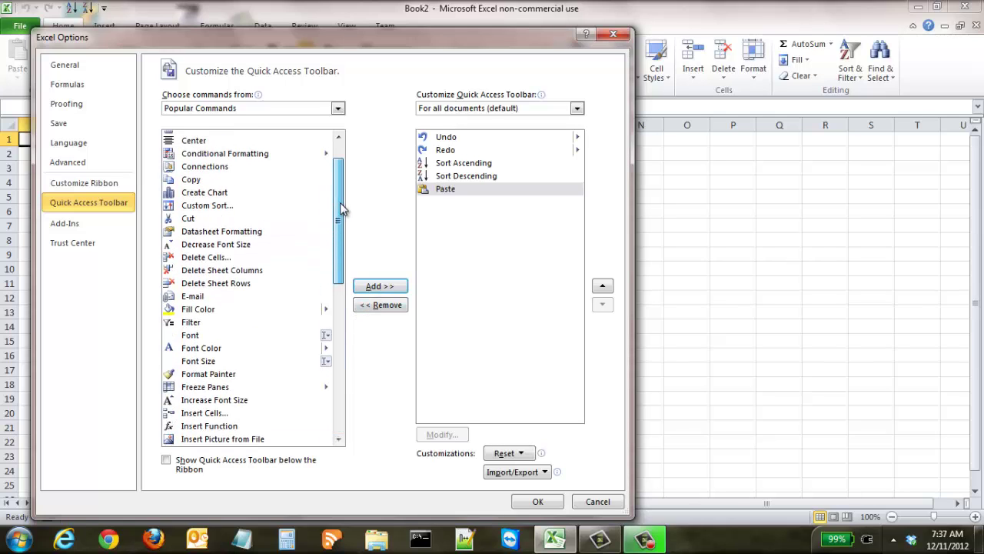
click(191, 182)
click(377, 286)
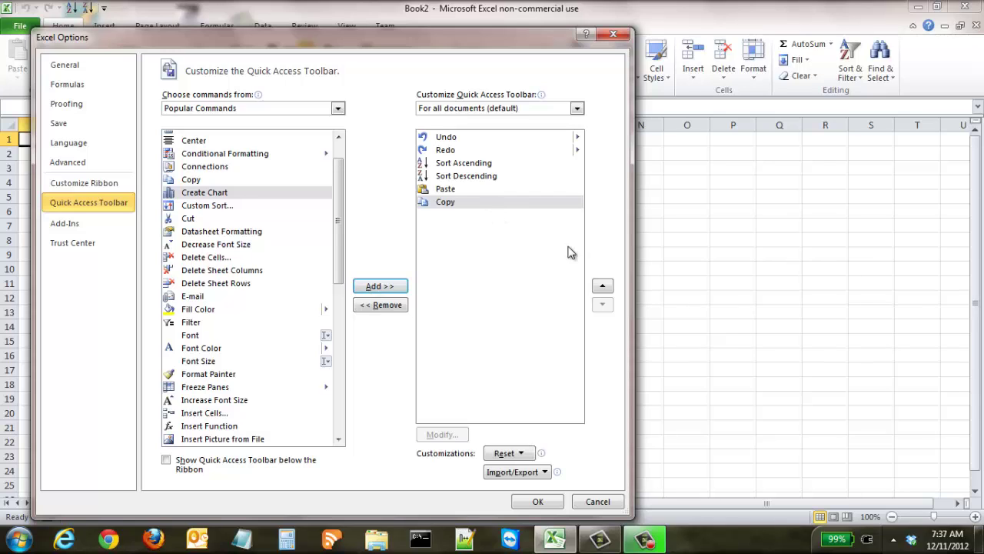
Move Copy to the first position in the Quick Access Toolbar command order
click(603, 286)
click(603, 286)
click(603, 286)
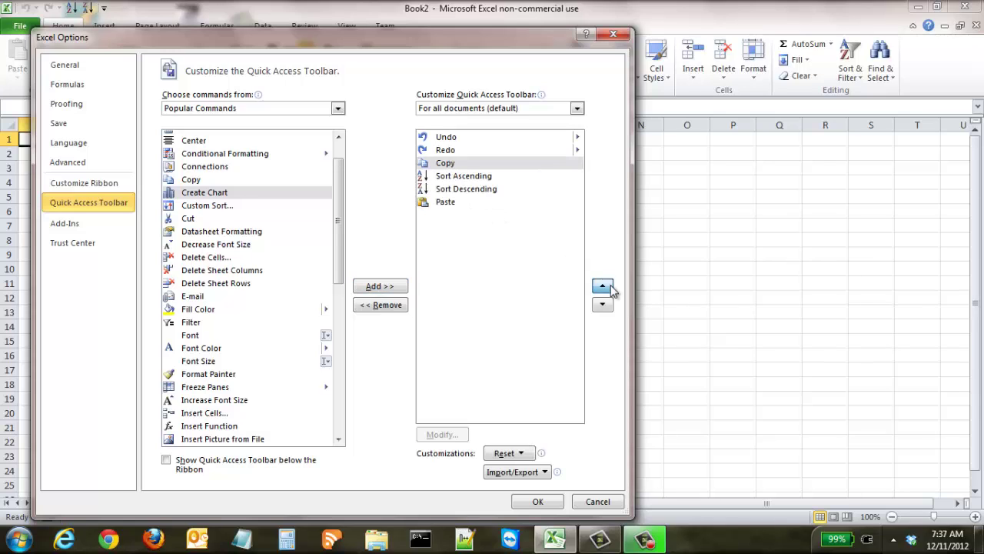
click(603, 286)
click(603, 286)
Move Paste directly after Copy in the Quick Access Toolbar order and apply the customization
click(446, 203)
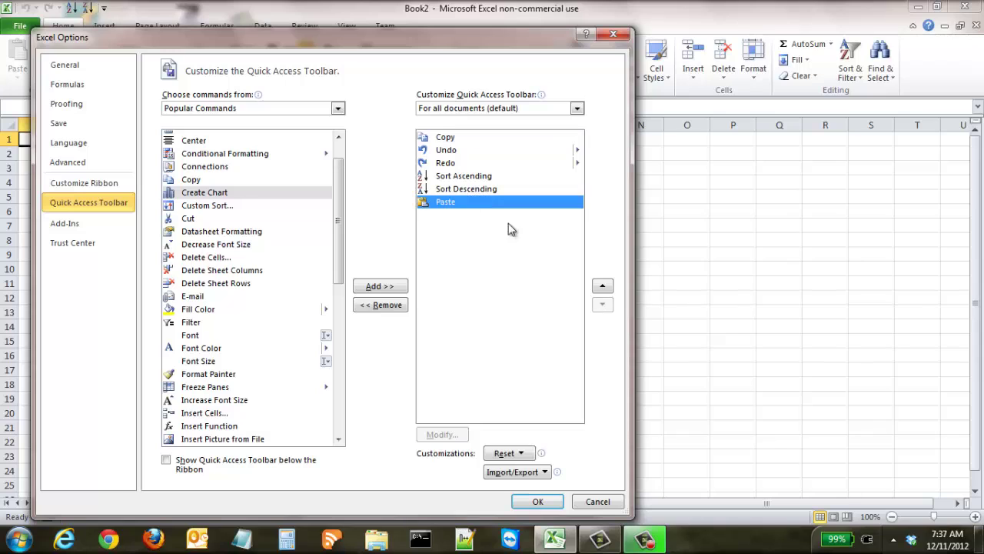
click(603, 287)
click(603, 287)
click(607, 290)
click(608, 290)
click(608, 289)
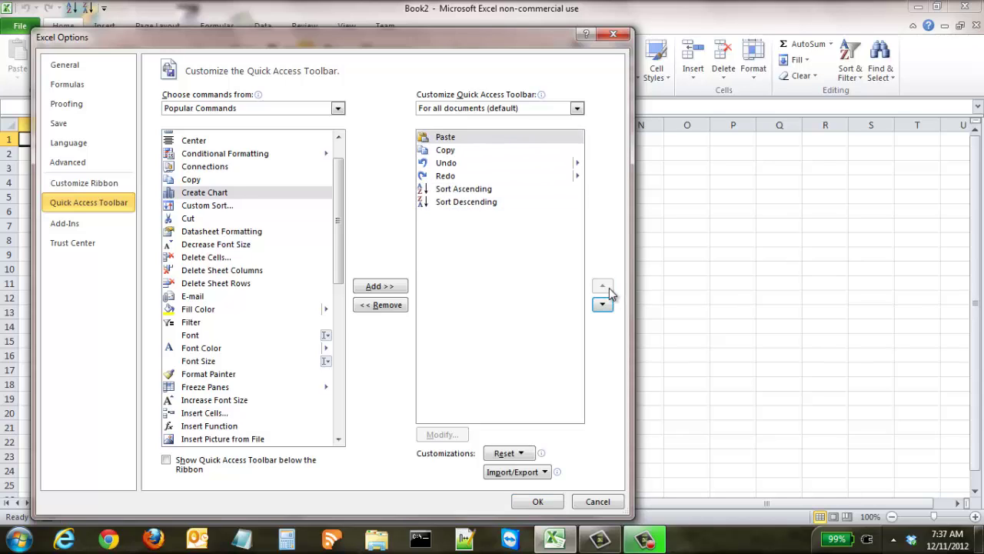
click(605, 305)
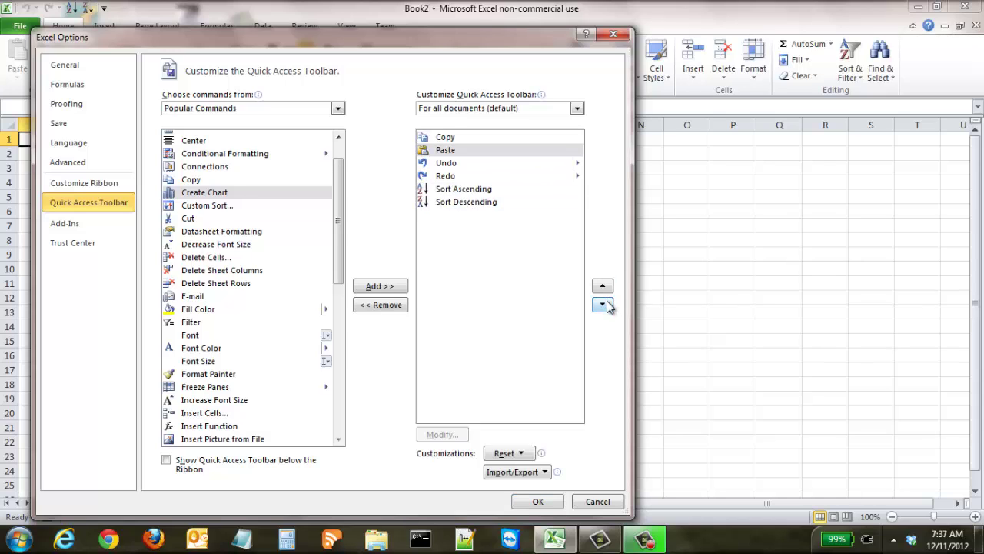
click(539, 499)
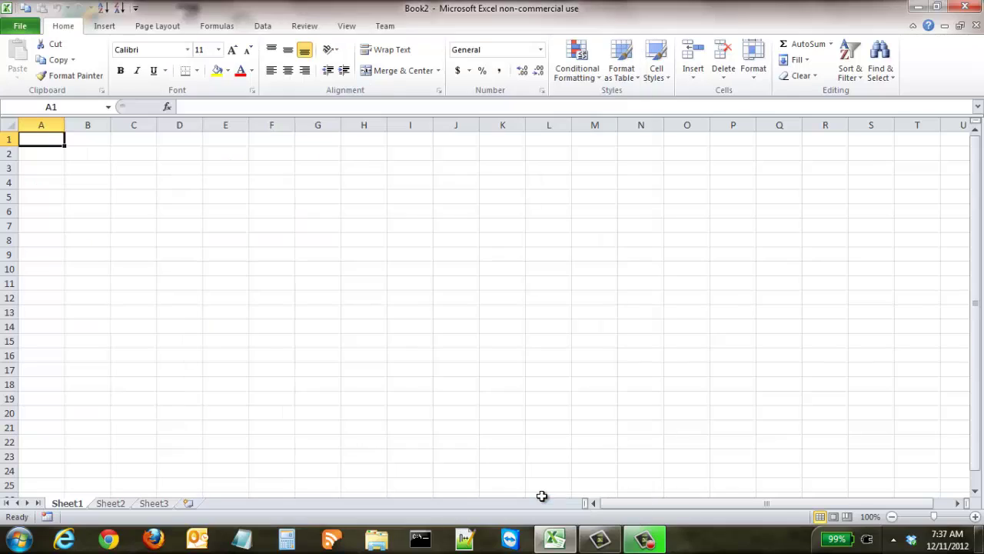
Pin RigRanker.com Backend Interface.xls, Expenses.xlsx and Trackr Administration.xls in the list of recent workbooks
click(21, 28)
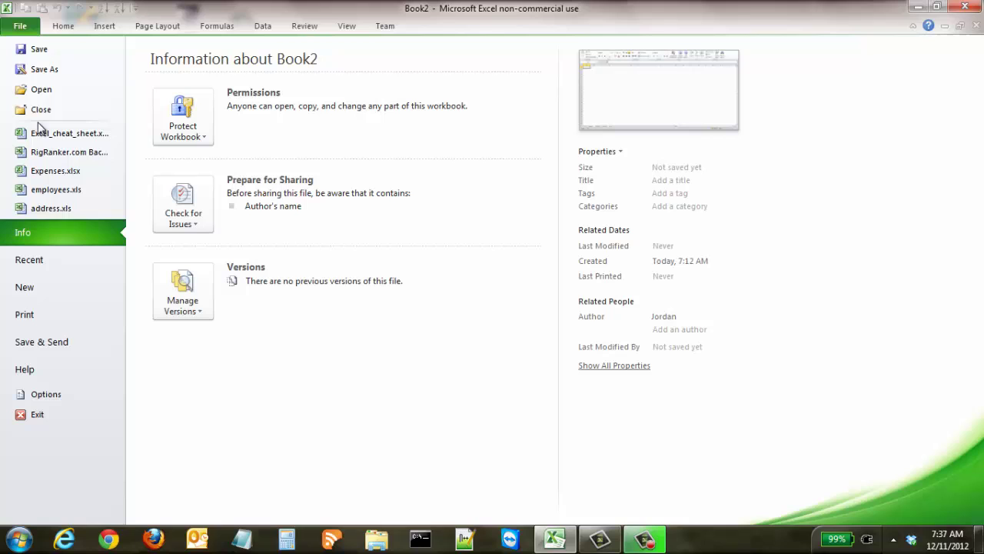
click(31, 260)
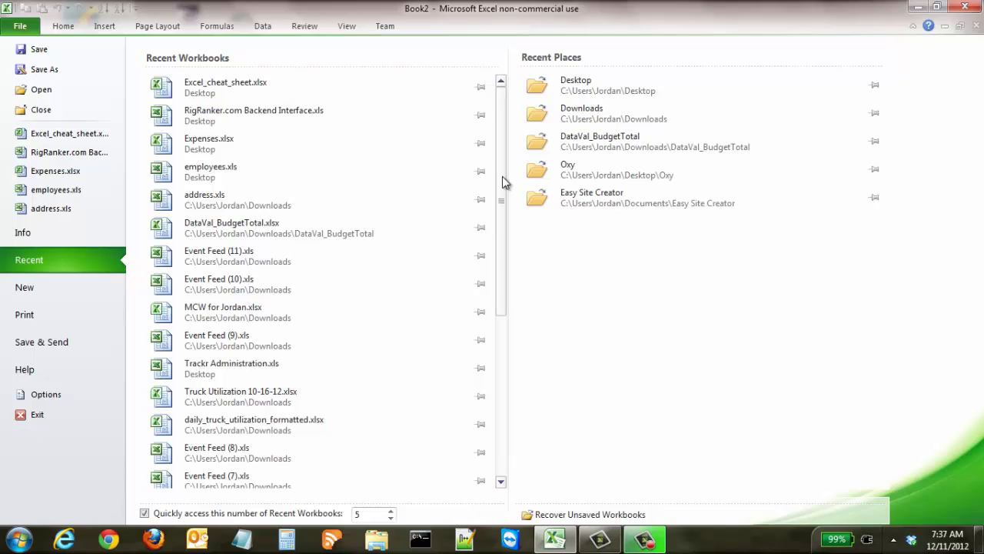
click(480, 113)
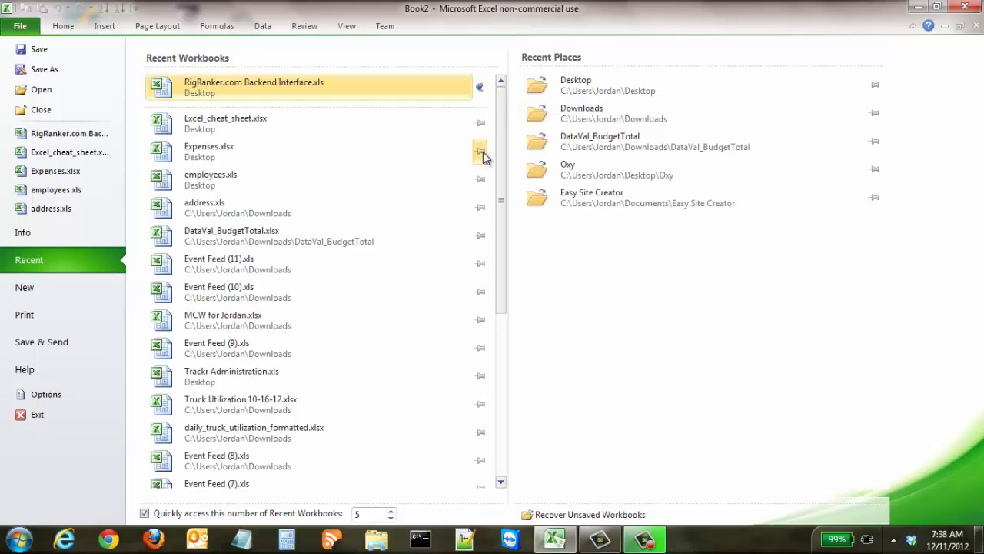
click(481, 152)
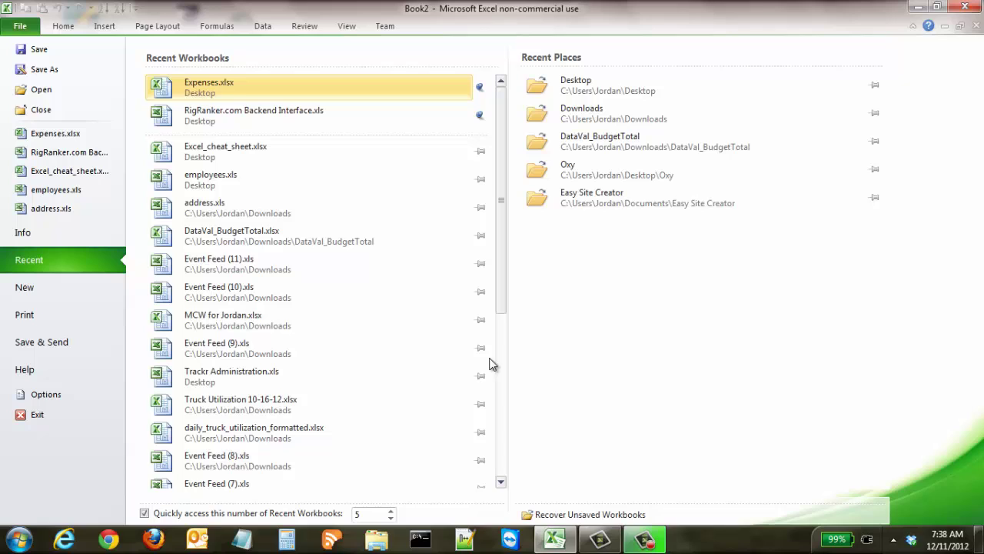
click(481, 376)
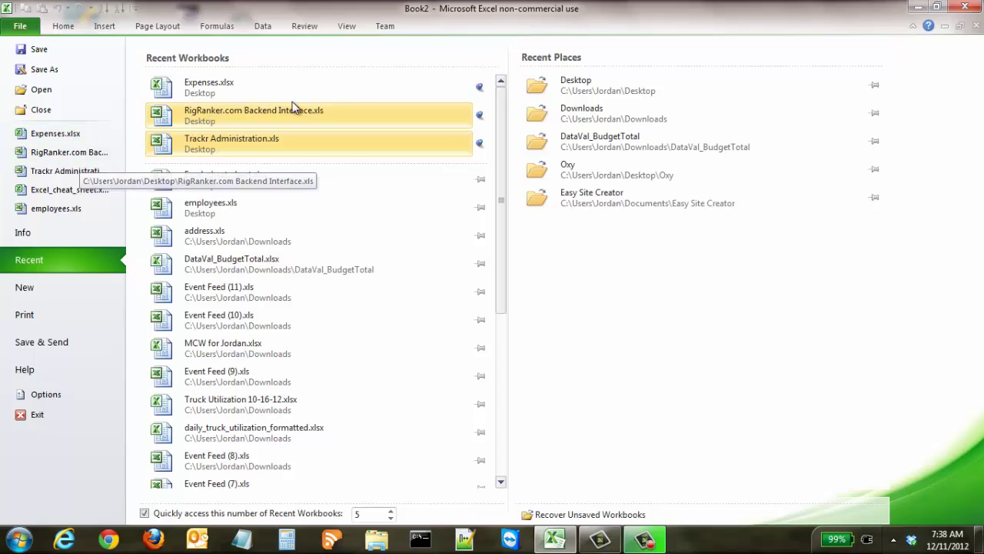
Unpin Expenses.xlsx, Trackr Administration.xls and RigRanker.com Backend Interface.xls from the recent workbooks and return to the worksheet
click(479, 87)
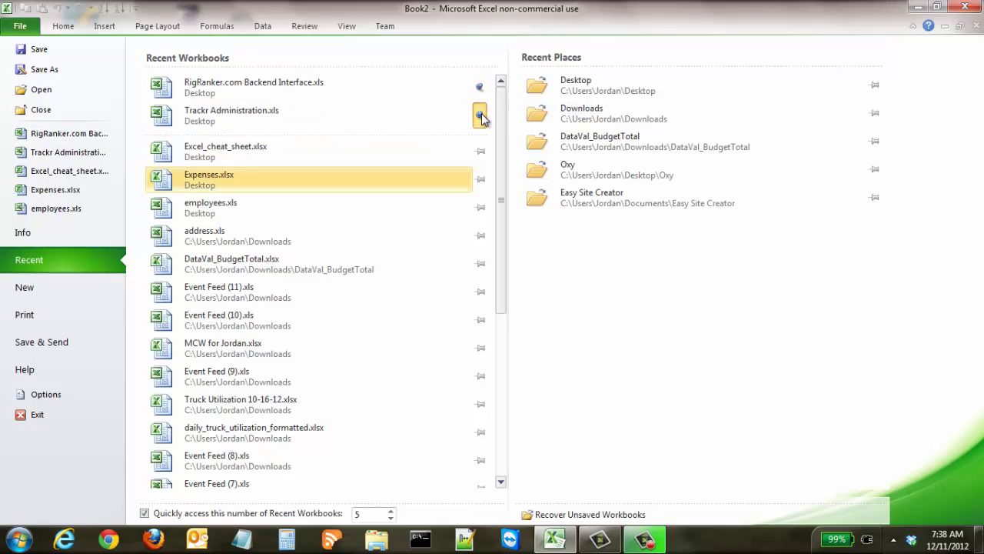
click(479, 115)
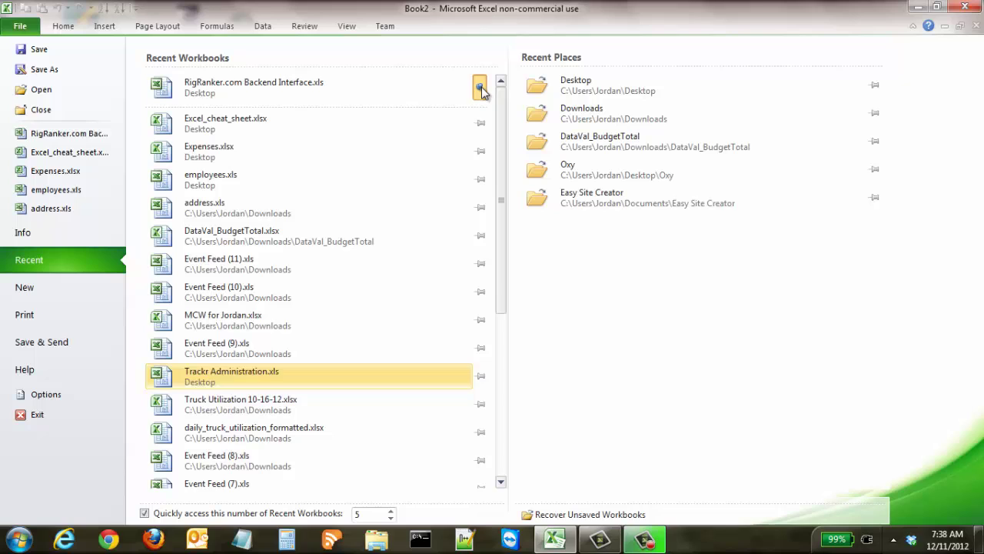
click(480, 87)
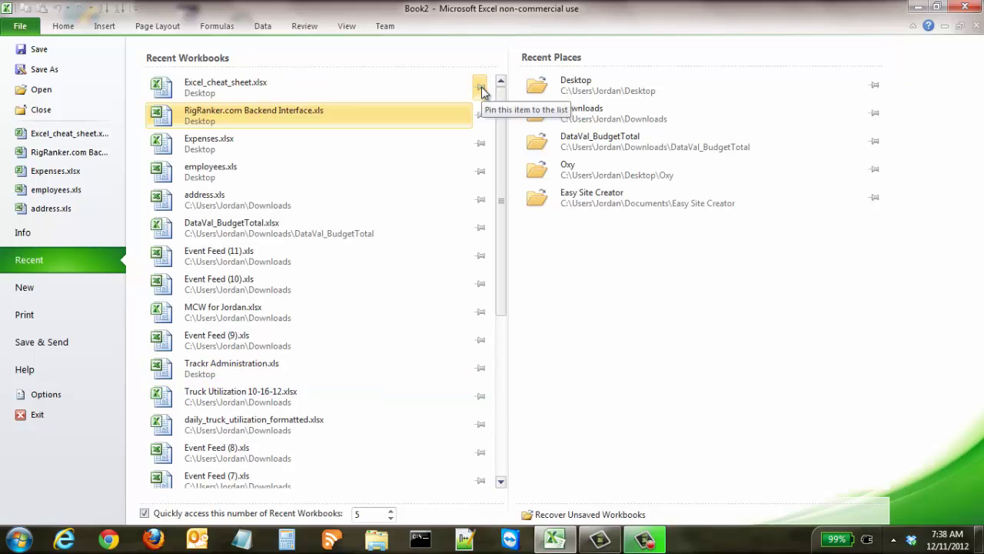
click(21, 28)
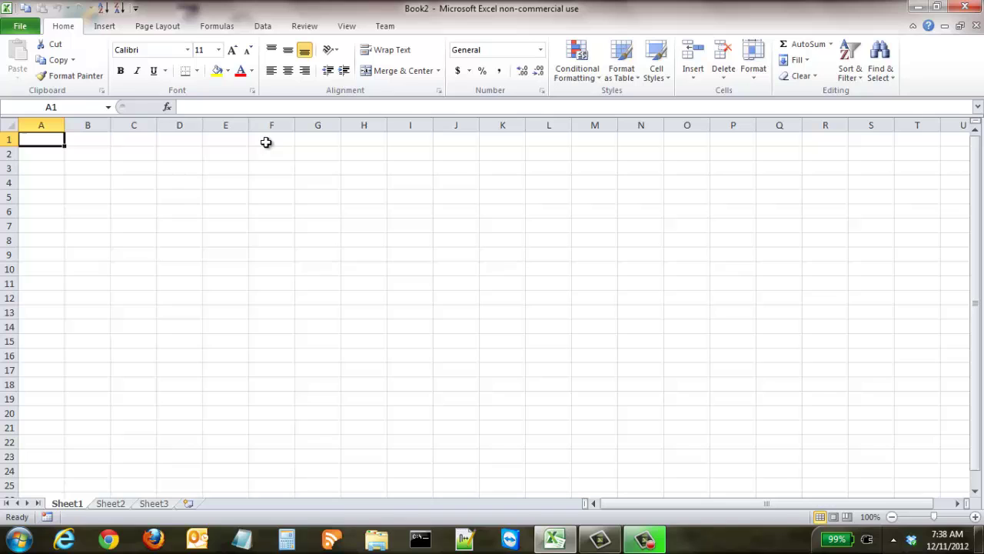
Enable the Developer tab among the main tabs in the ribbon customization options and apply the change
click(22, 28)
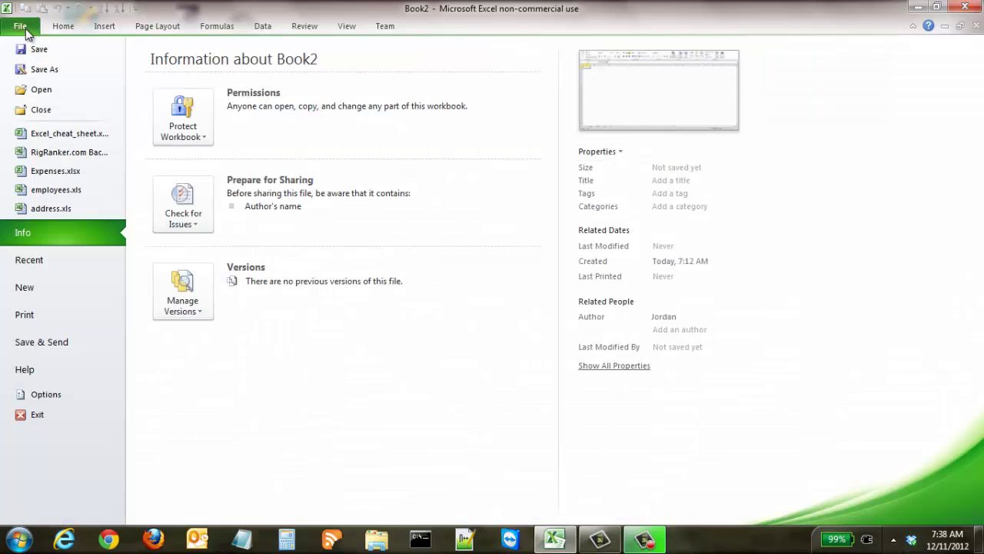
click(67, 396)
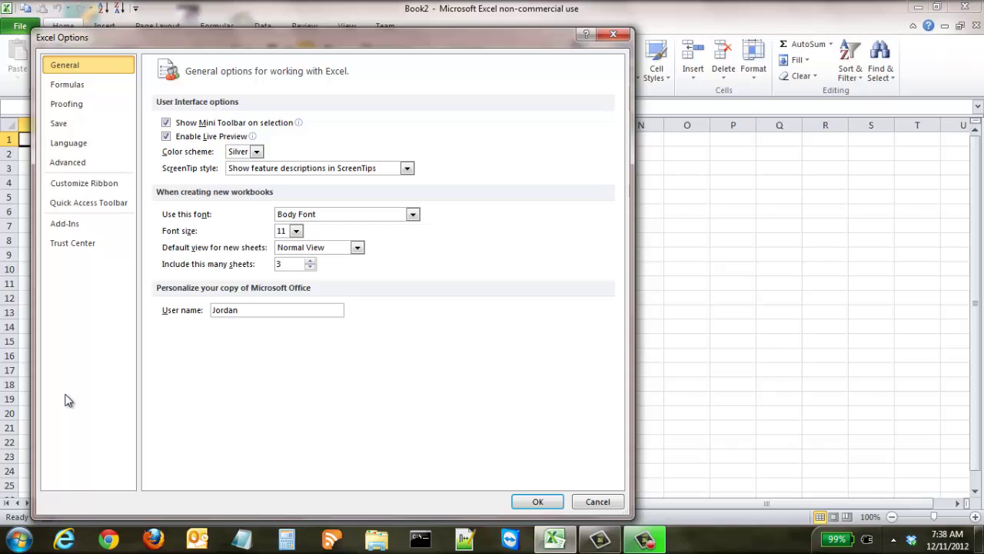
click(90, 188)
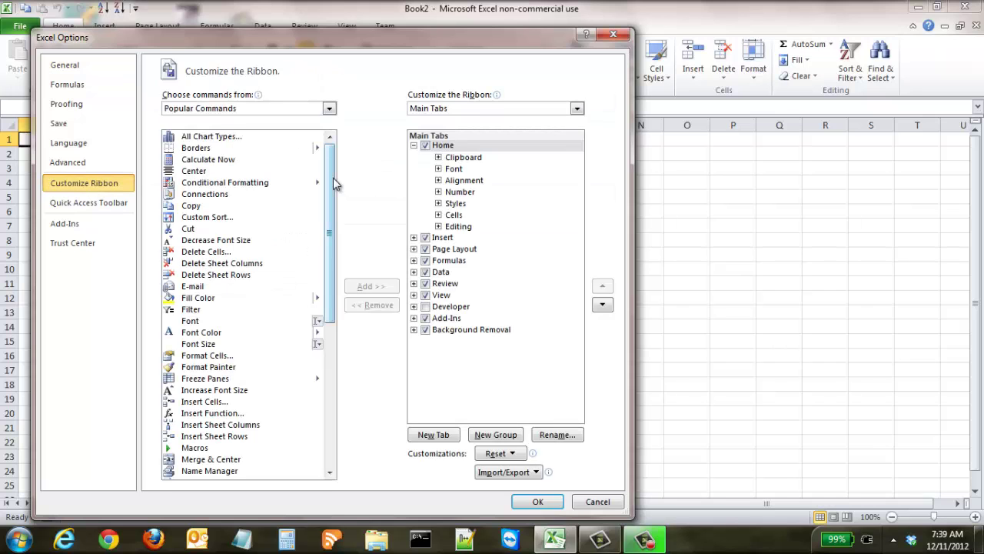
drag(333, 178, 326, 295)
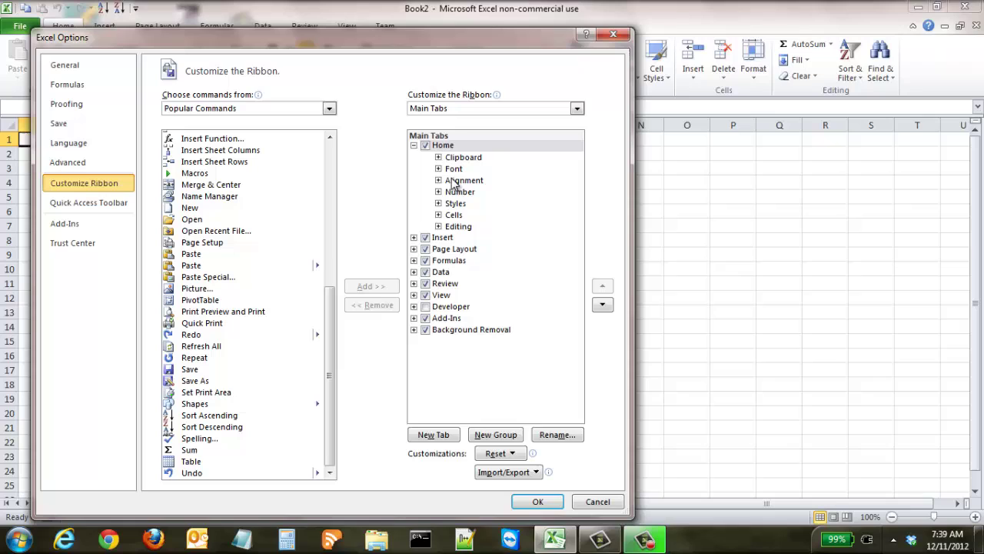
click(414, 146)
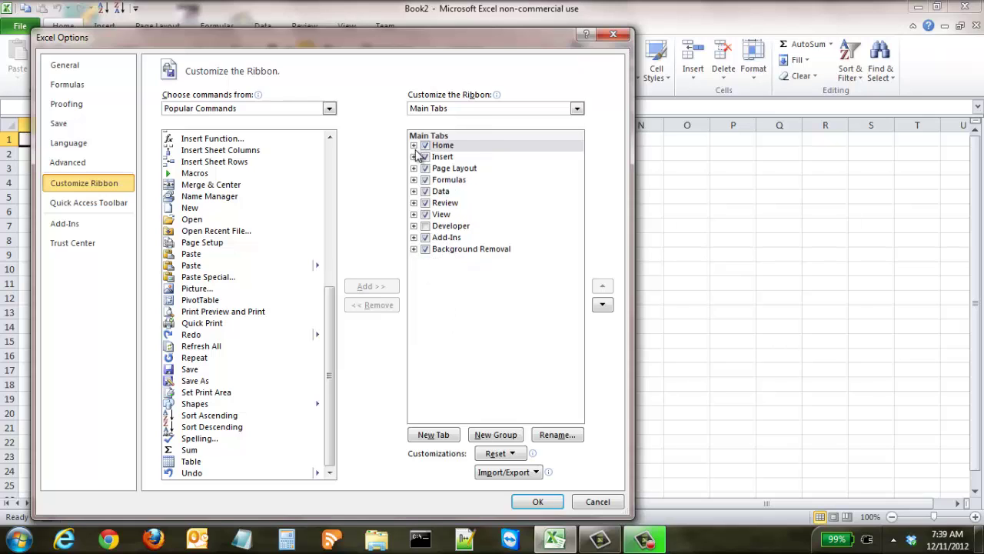
click(426, 226)
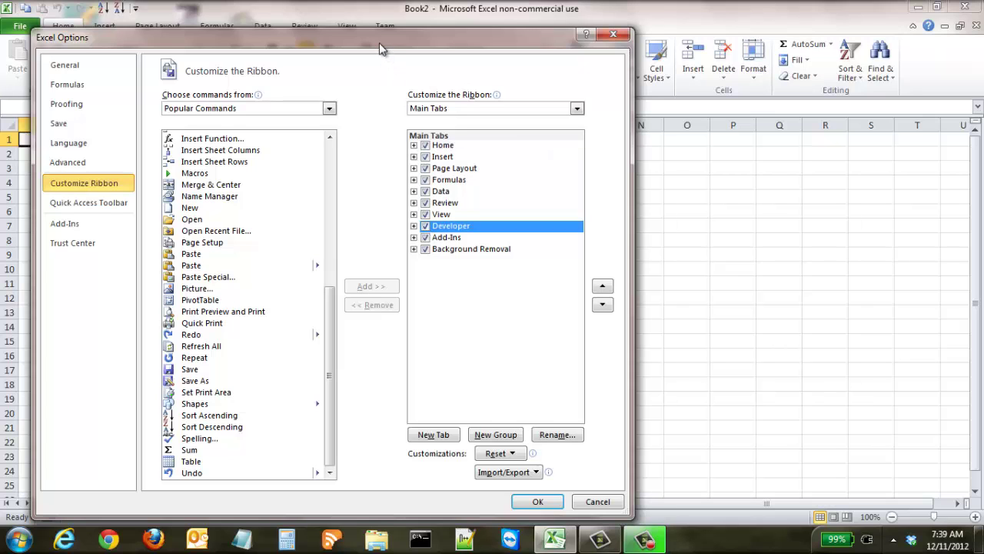
mouse_move(384, 42)
mouse_down()
mouse_move(392, 69)
mouse_move(385, 28)
mouse_up()
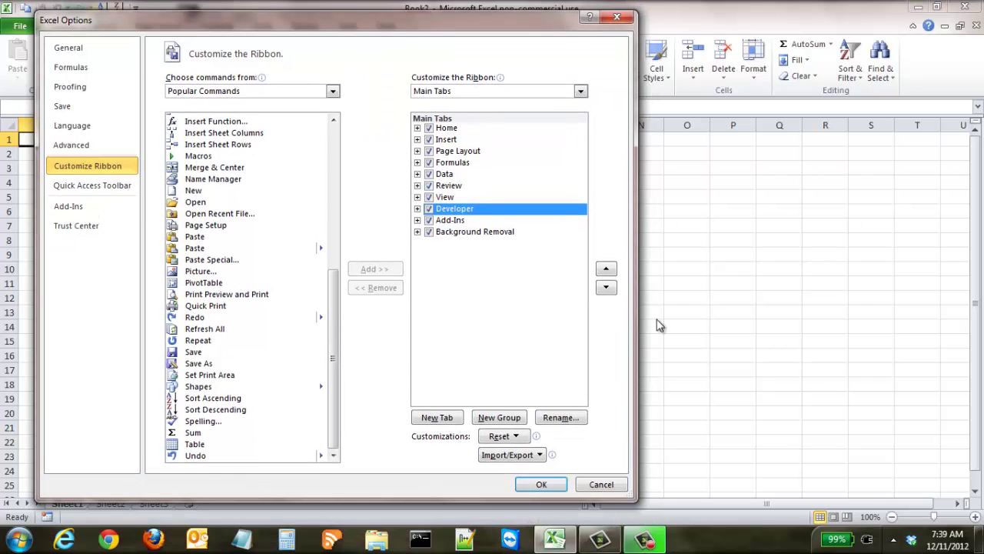
click(541, 486)
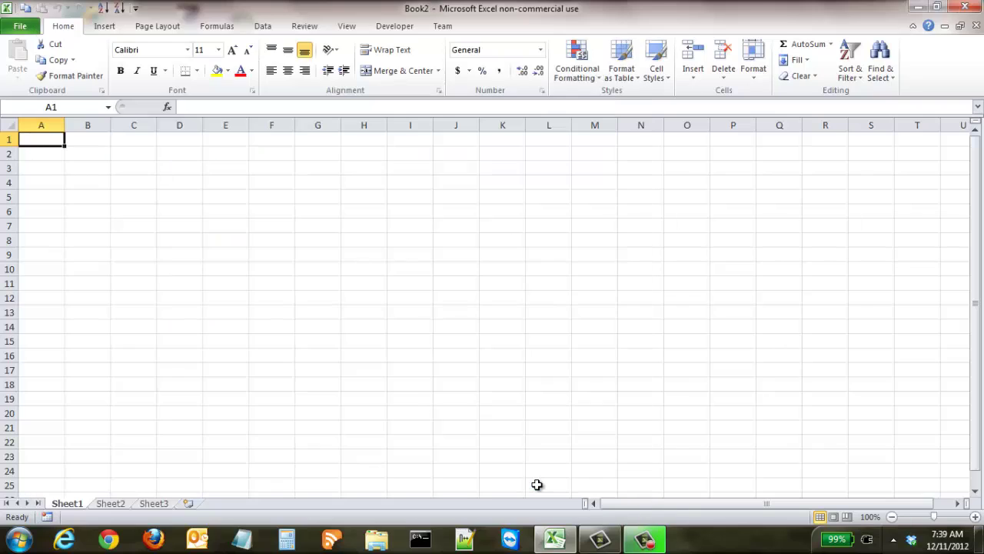